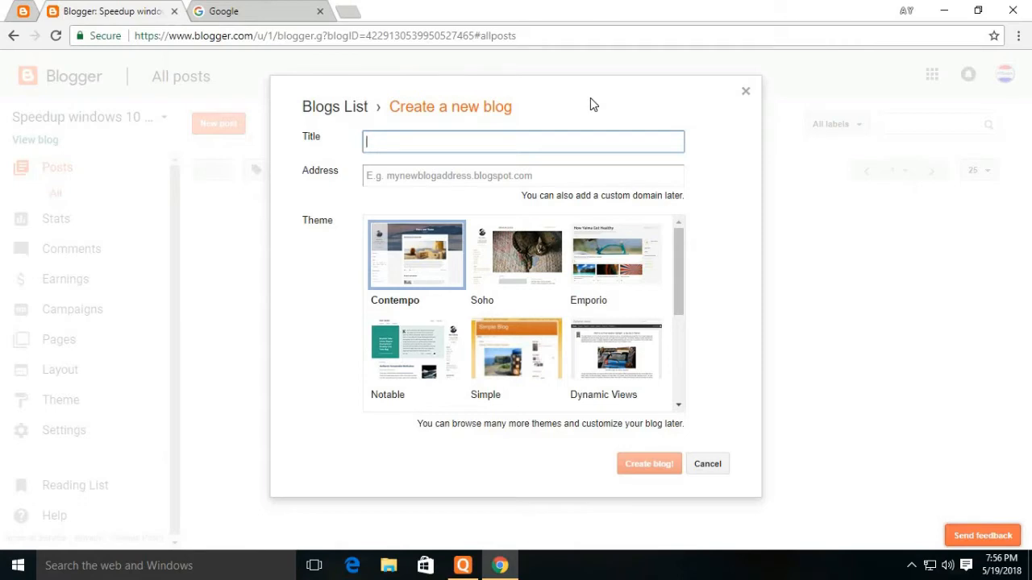
Step: Enter "HOW TO SOLVE OFFICIAL BLOG" as the title of the new blog
text(HOW TO SOLVE OF)
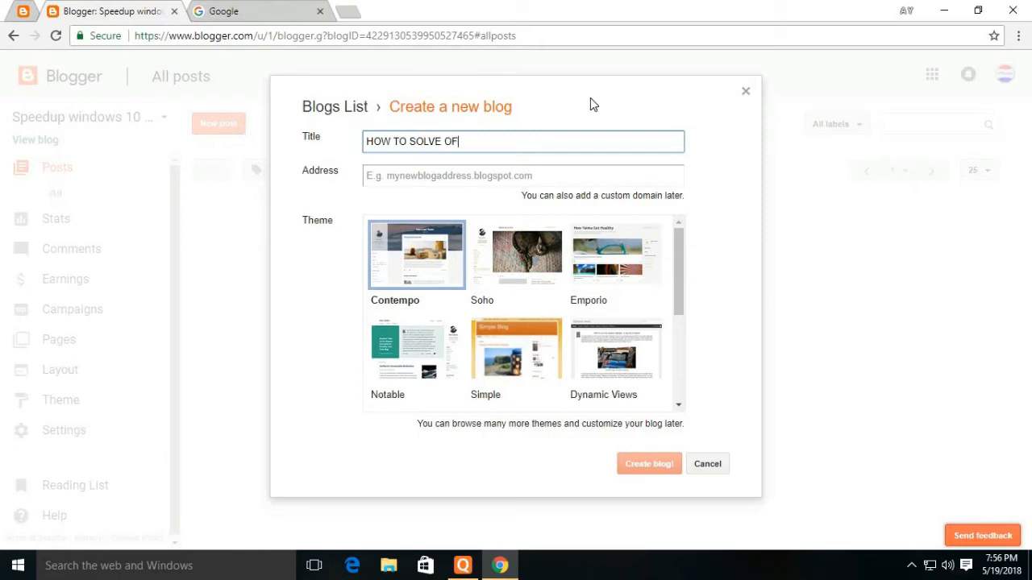
text(FICIAL BLOG)
Step: Try howtosolveofficial.blogspot.com as the new blog's address and check its availability
click(529, 179)
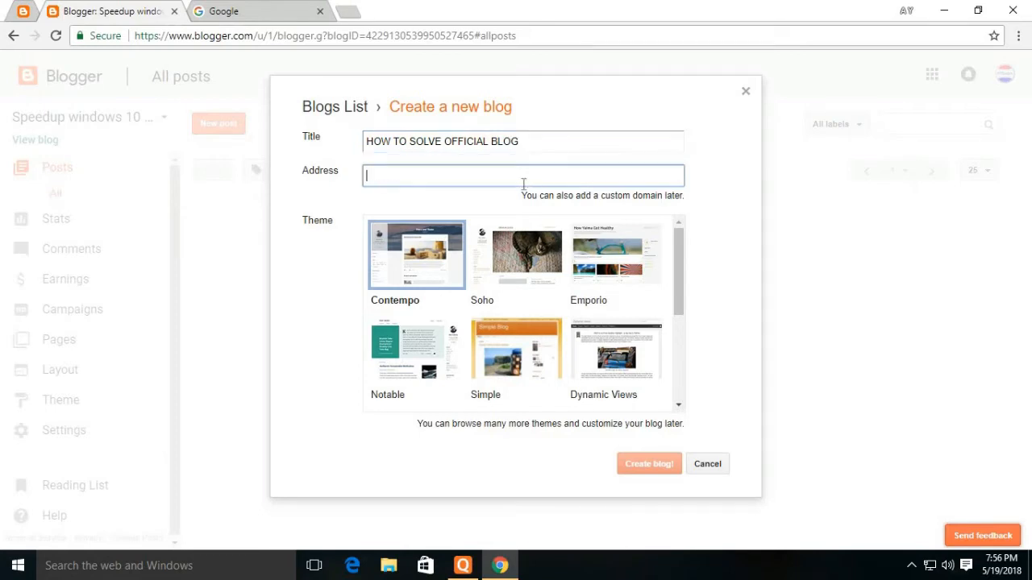
text(how)
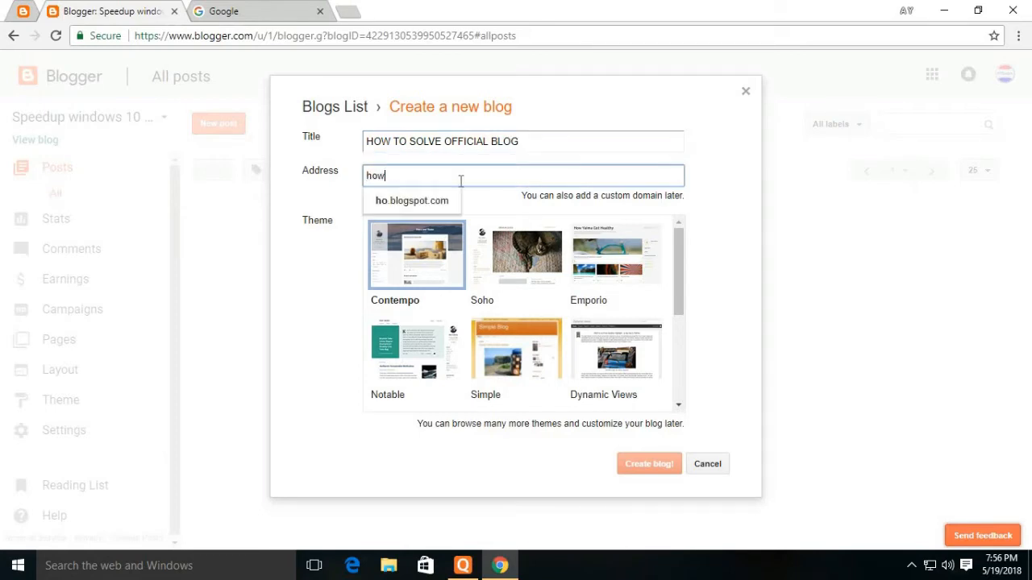
text(tosolveofficial)
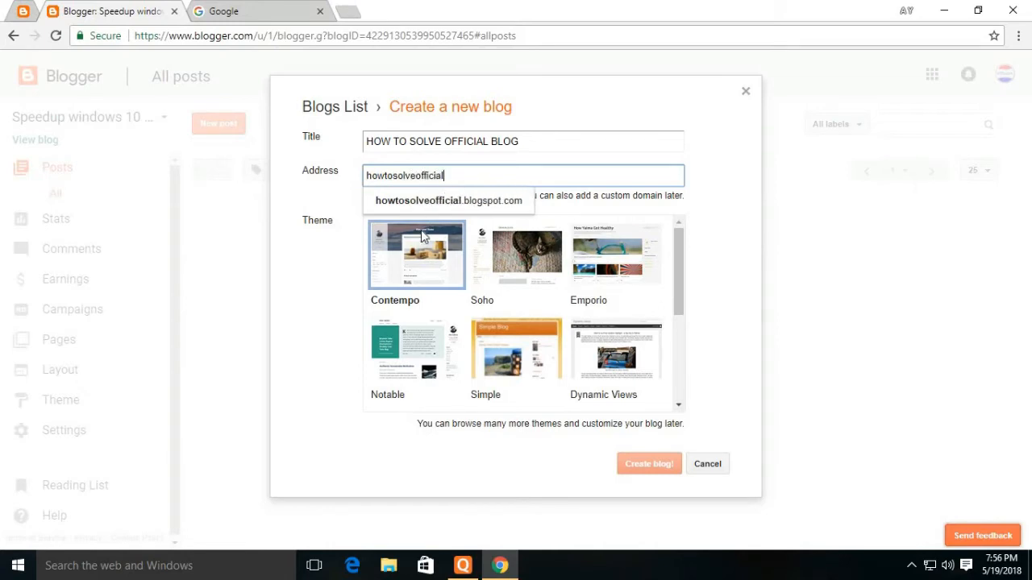
click(433, 203)
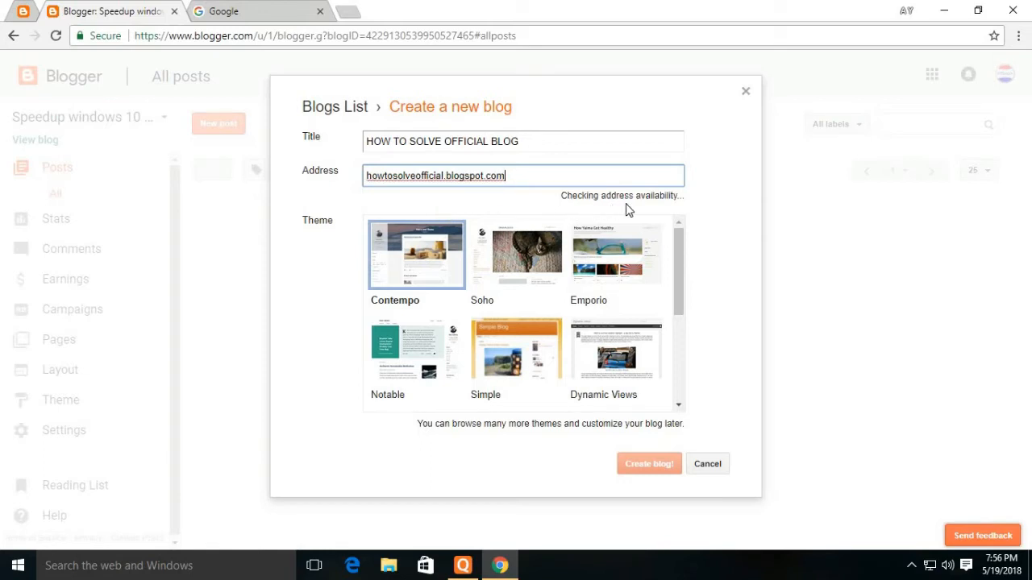
drag(529, 200, 688, 188)
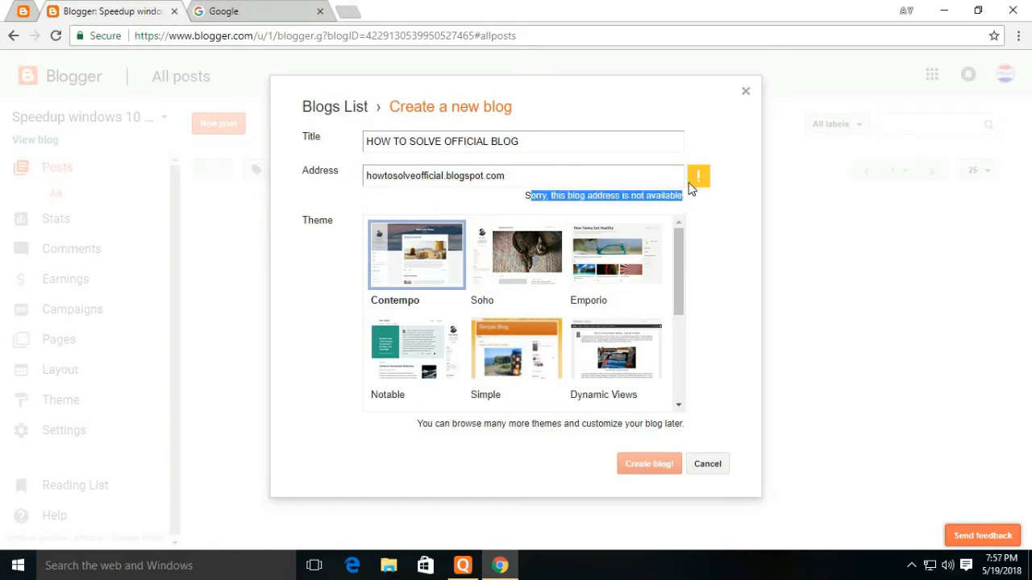
Step: Replace the blog address with how2solveofficial.blogspot.com and check its availability
click(612, 179)
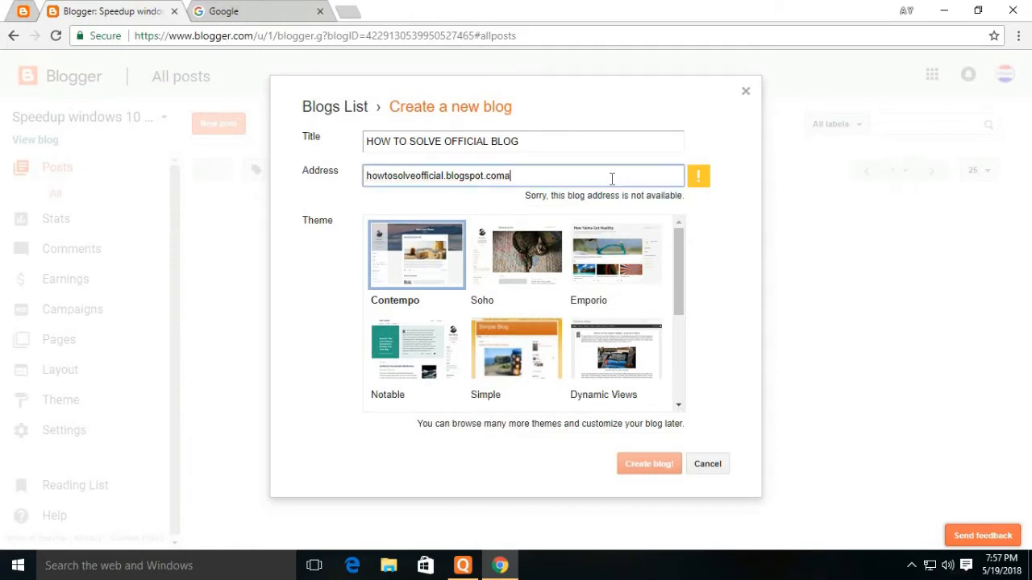
key(ctrl+a)
key(BackSpace)
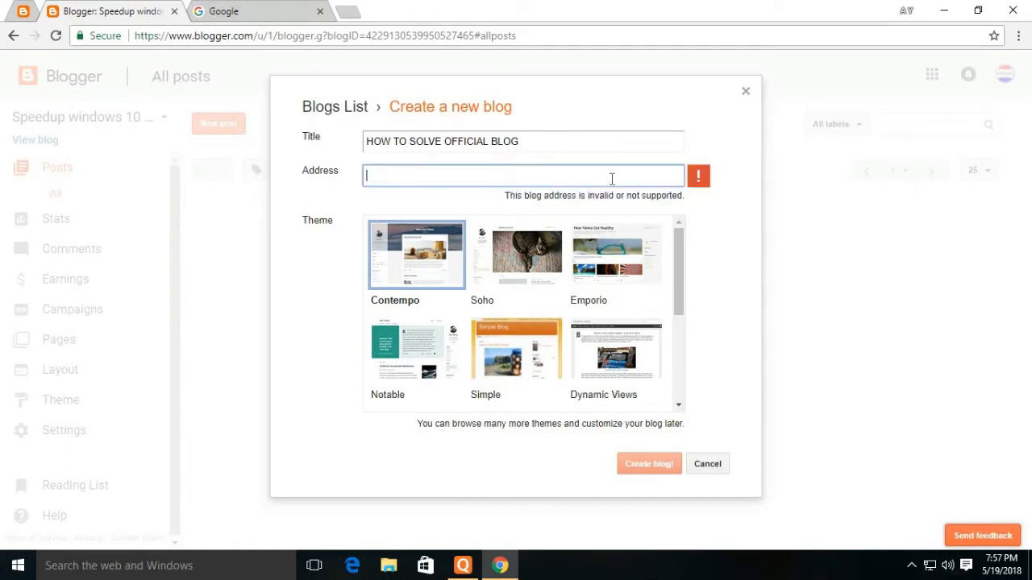
text(how2solve.com)
key(BackSpace)
key(BackSpace)
key(BackSpace)
key(BackSpace)
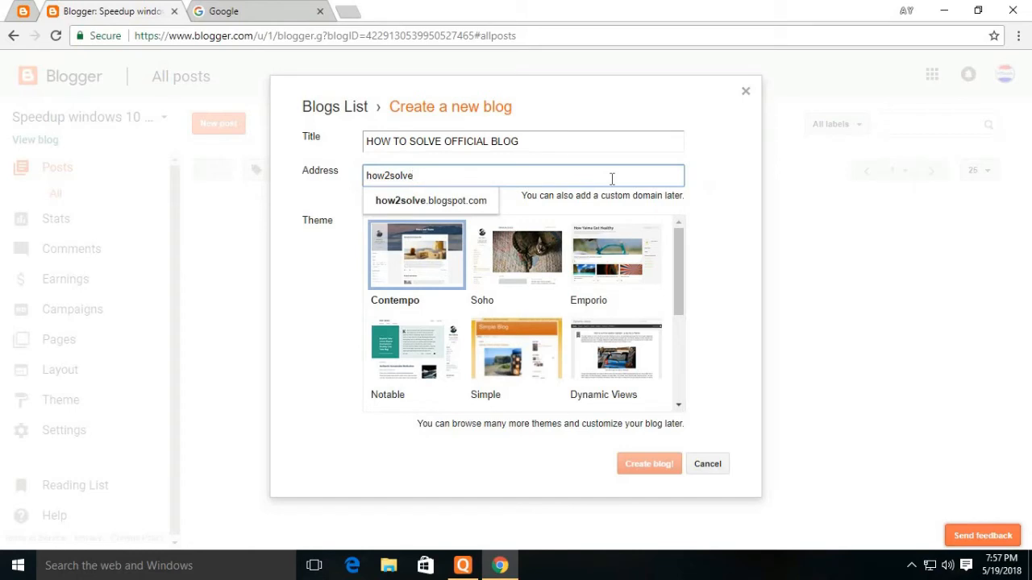
text(offi)
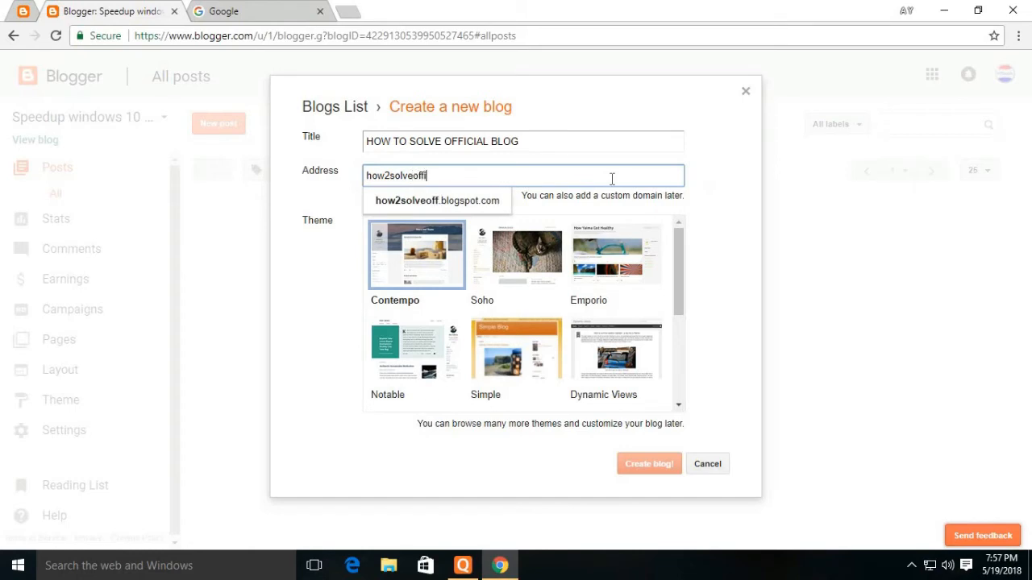
text(cial)
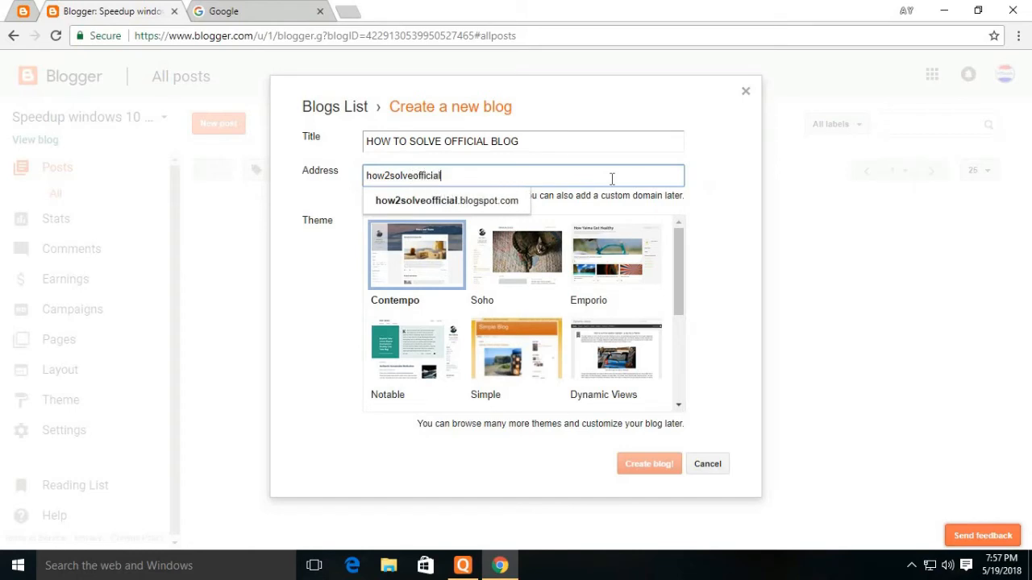
key(Tab)
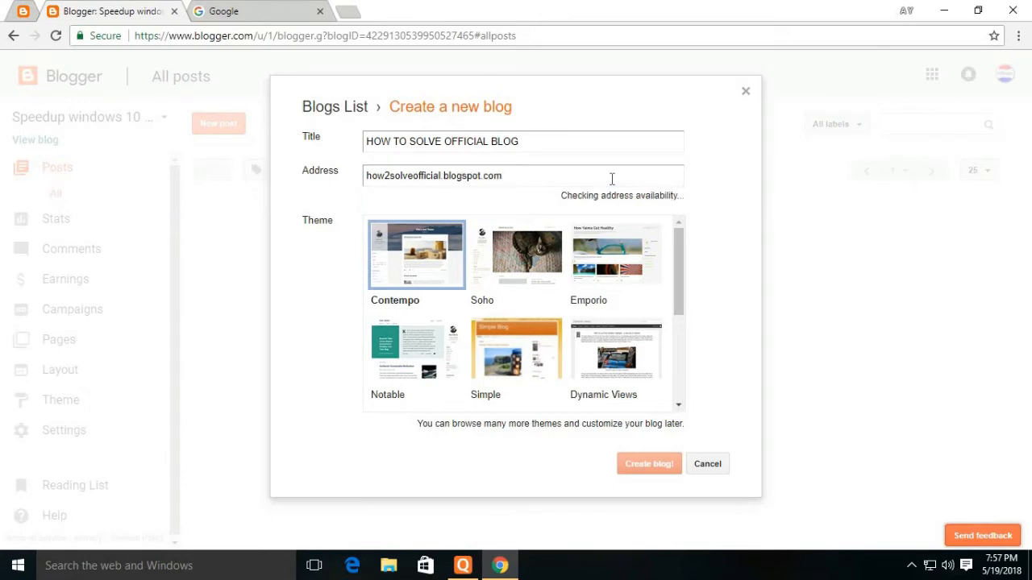
drag(563, 196, 698, 207)
click(698, 178)
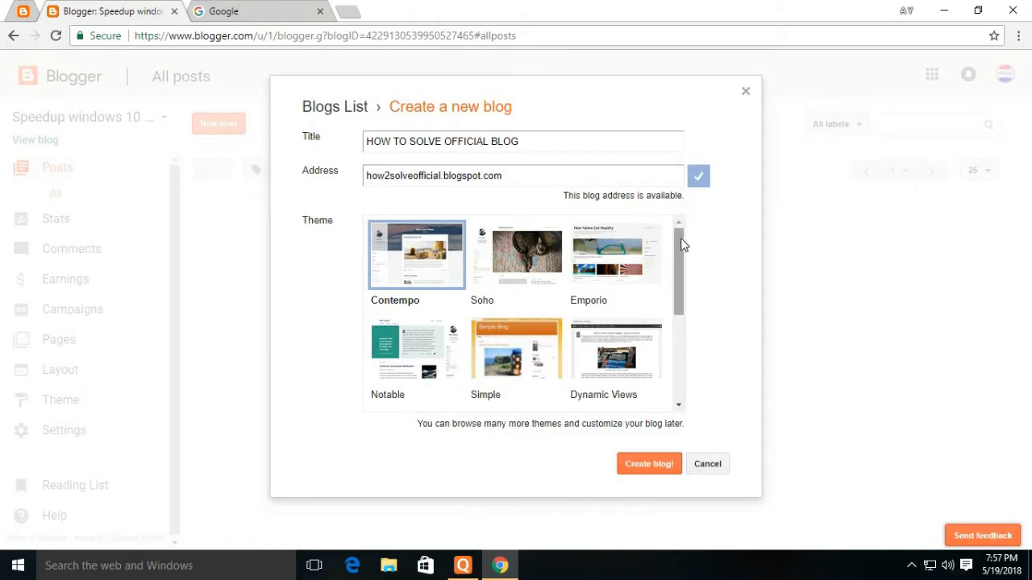
Step: Create the blog with the Ethereal theme and decline the Google Domains offer
scroll(681, 245, down, 2)
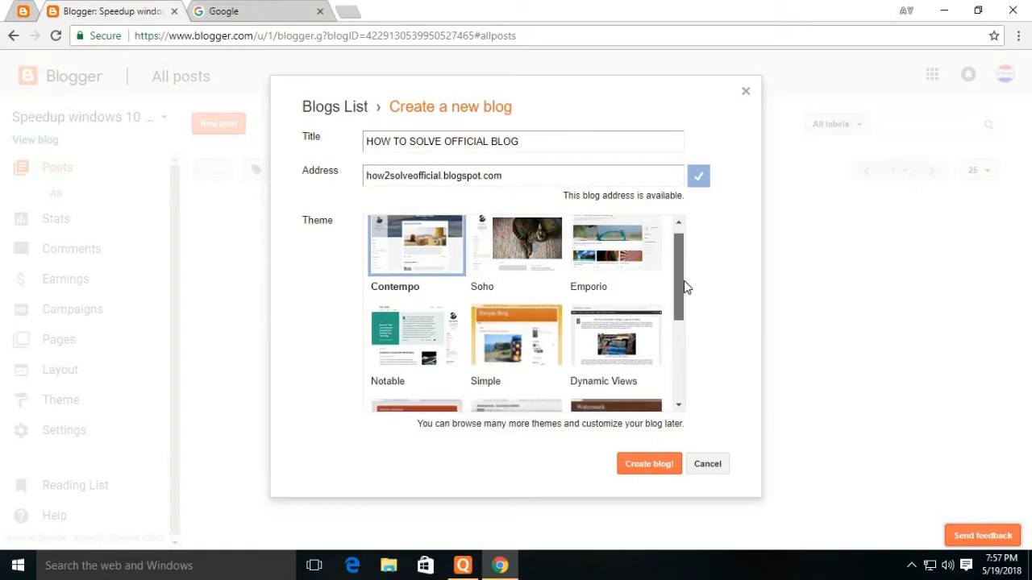
drag(683, 284, 682, 371)
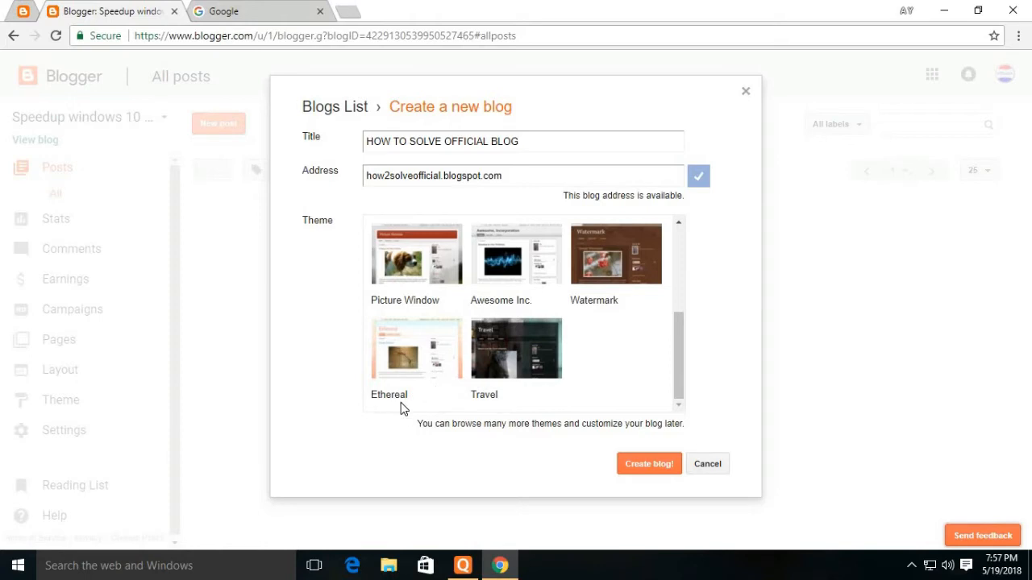
click(405, 352)
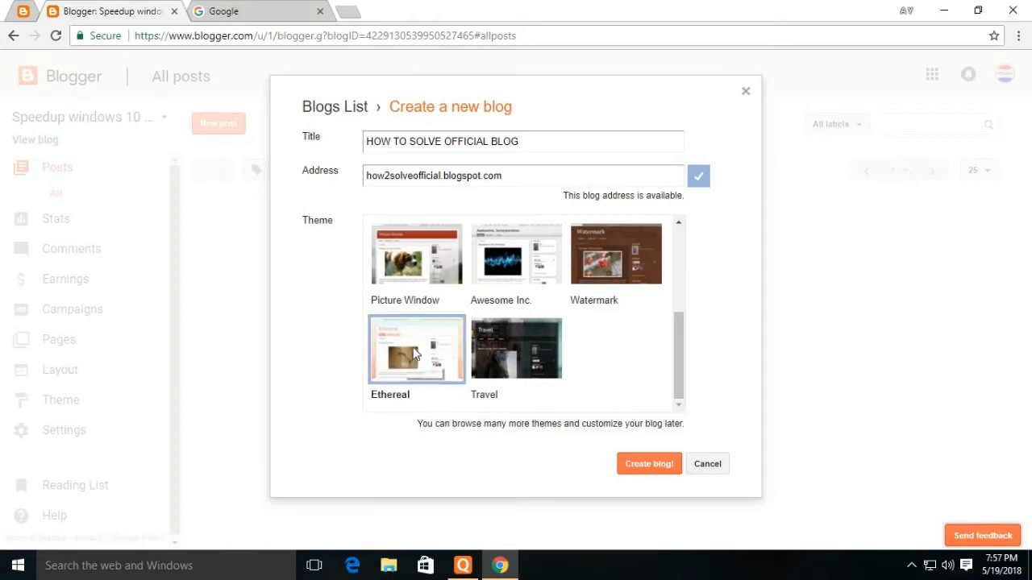
click(641, 469)
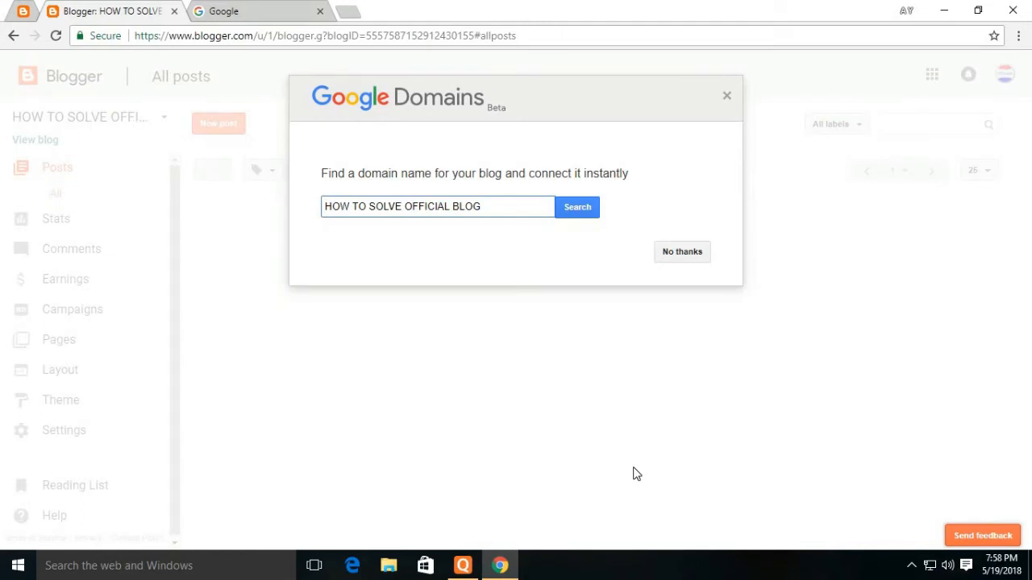
click(684, 255)
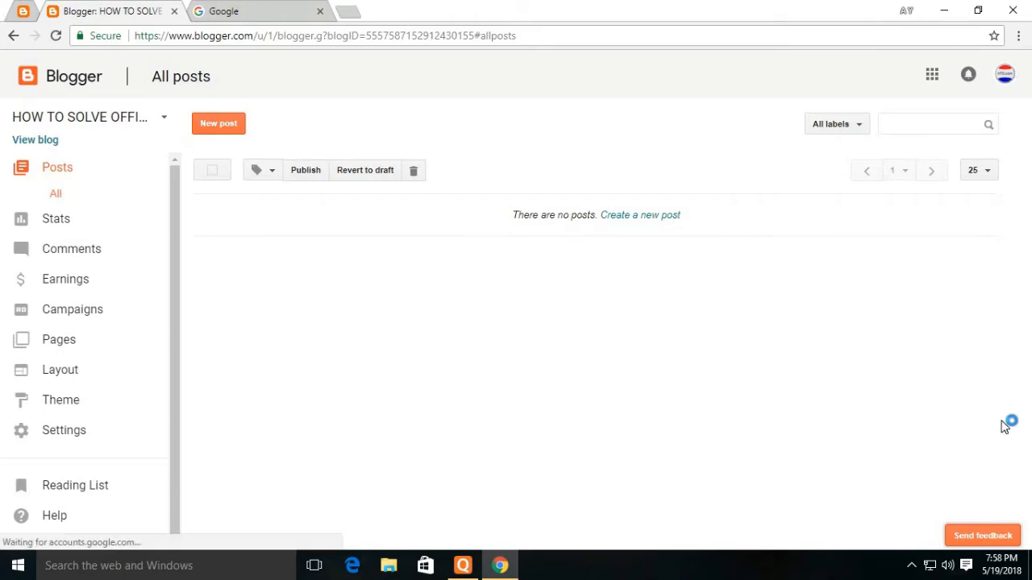
Step: Start a new post in the blog and title it "MY FIRST BLOG"
mouse_move(173, 178)
mouse_down()
mouse_move(175, 216)
mouse_move(173, 194)
mouse_up()
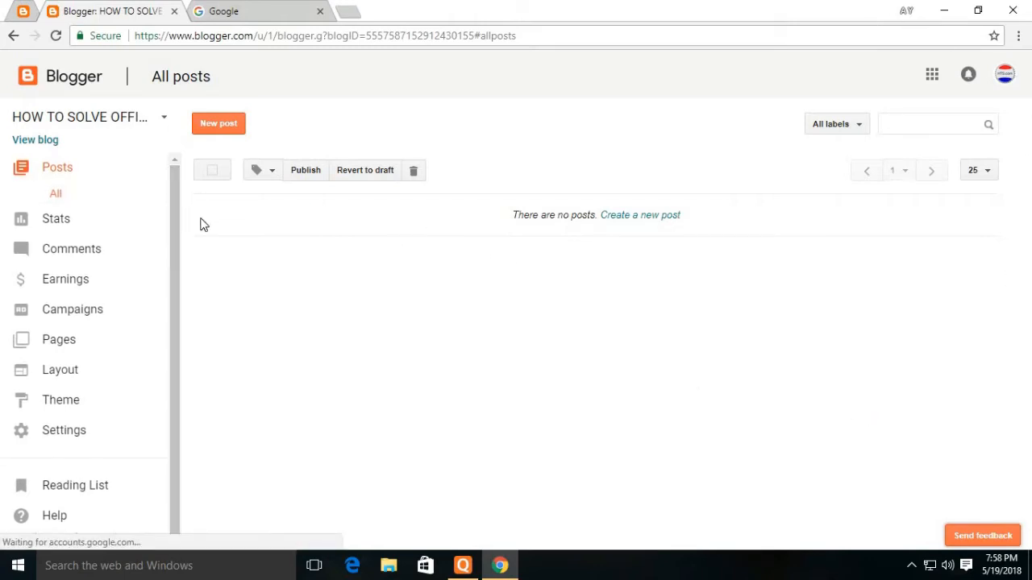
click(231, 126)
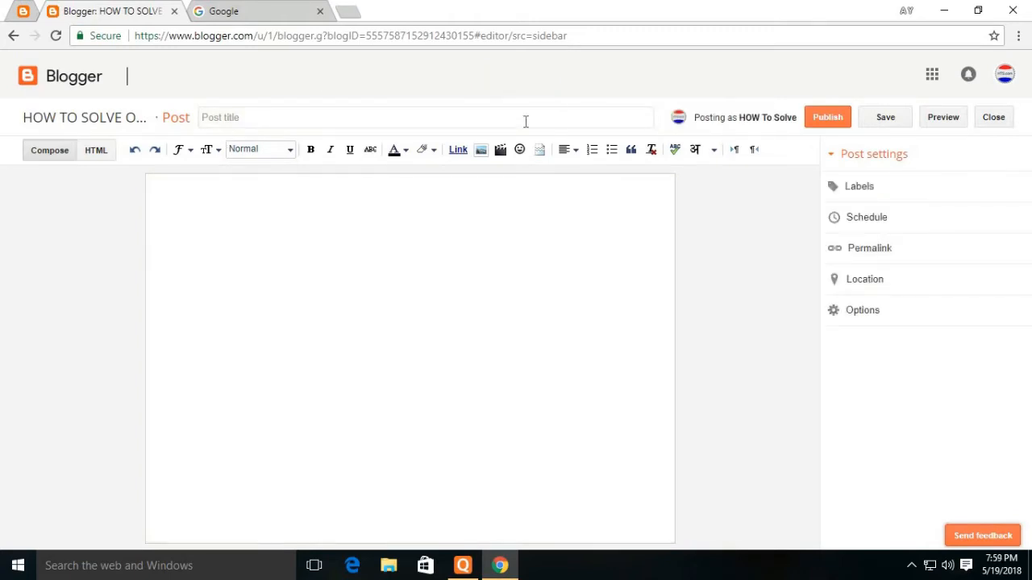
click(306, 117)
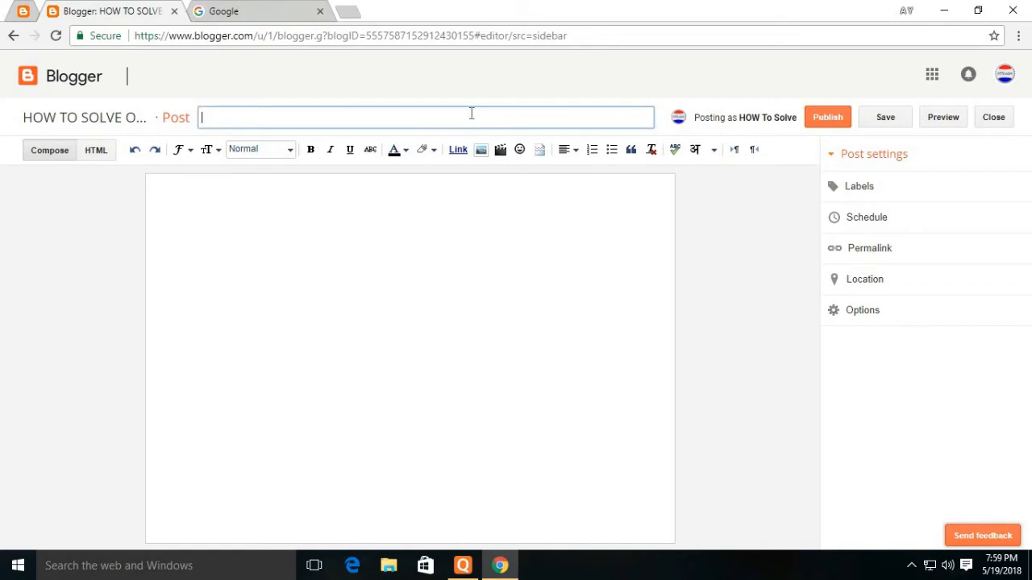
drag(145, 119, 249, 113)
click(297, 117)
text(MY FIRST BLOG)
Step: Write "My First Blog Ever......." in the body of the post
click(173, 189)
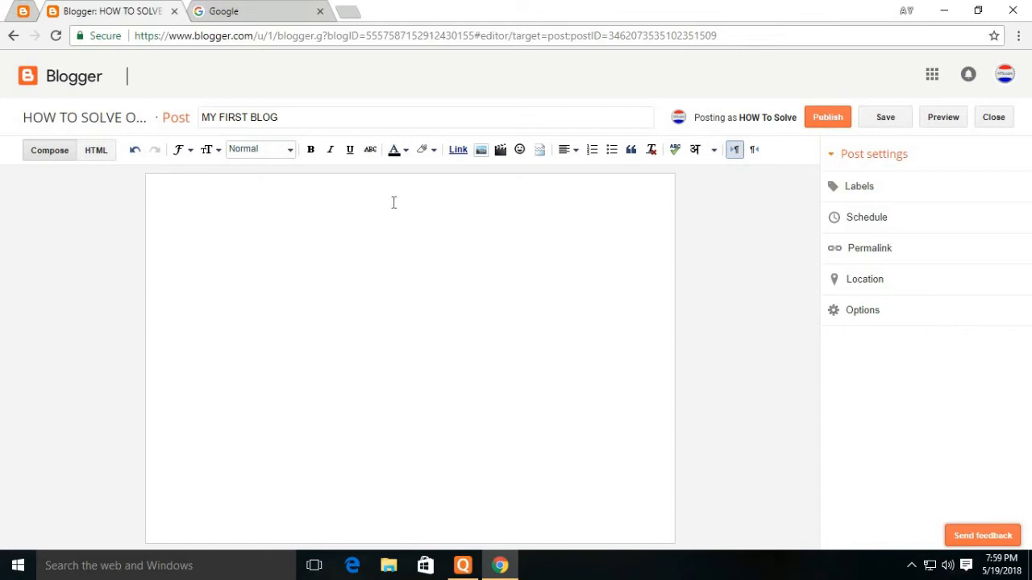
text(My First Blog Ever)
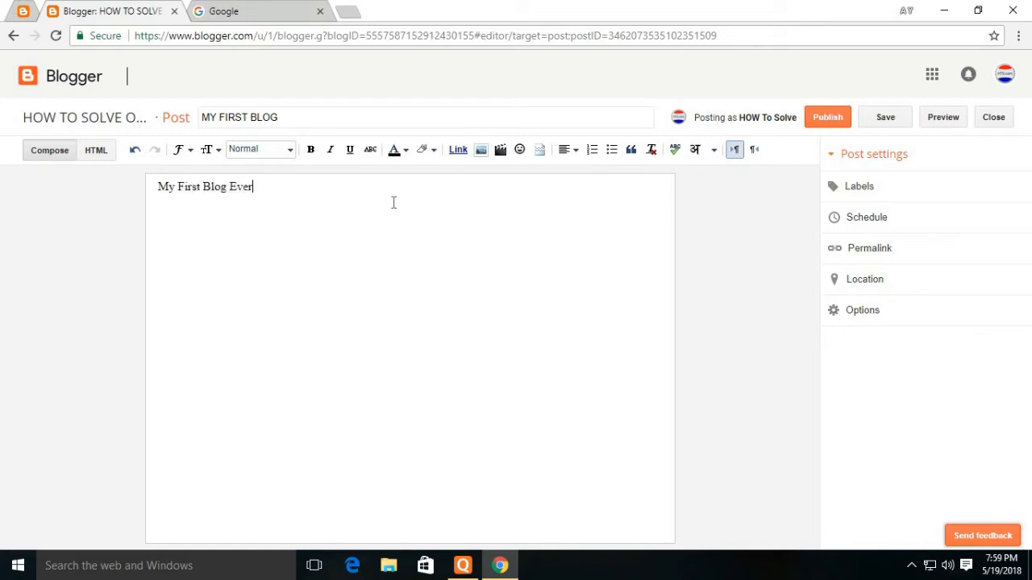
text(......)
Step: Make the post's body text bold and apply the Heading style to it
key(ctrl+a)
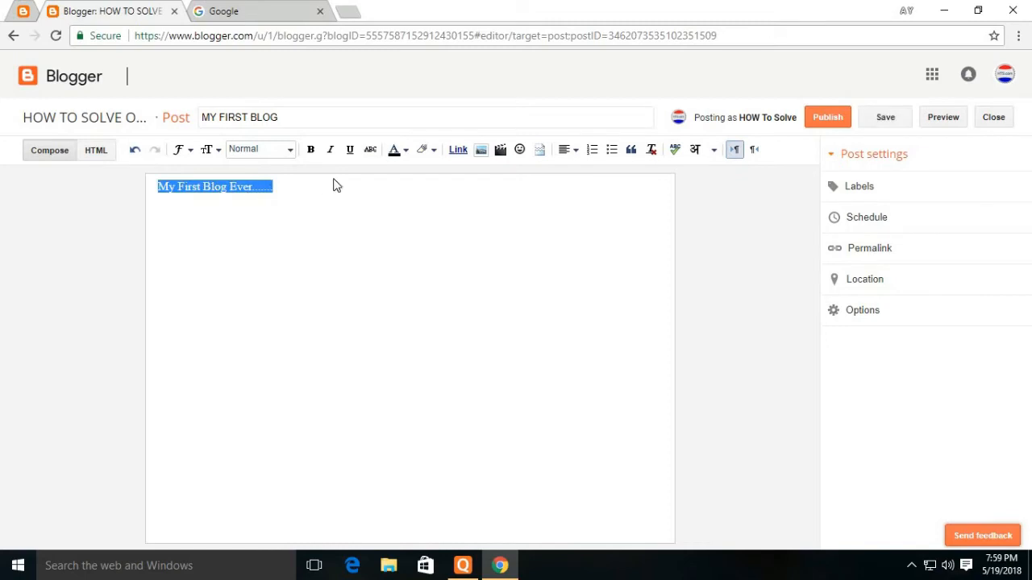
click(311, 151)
click(322, 213)
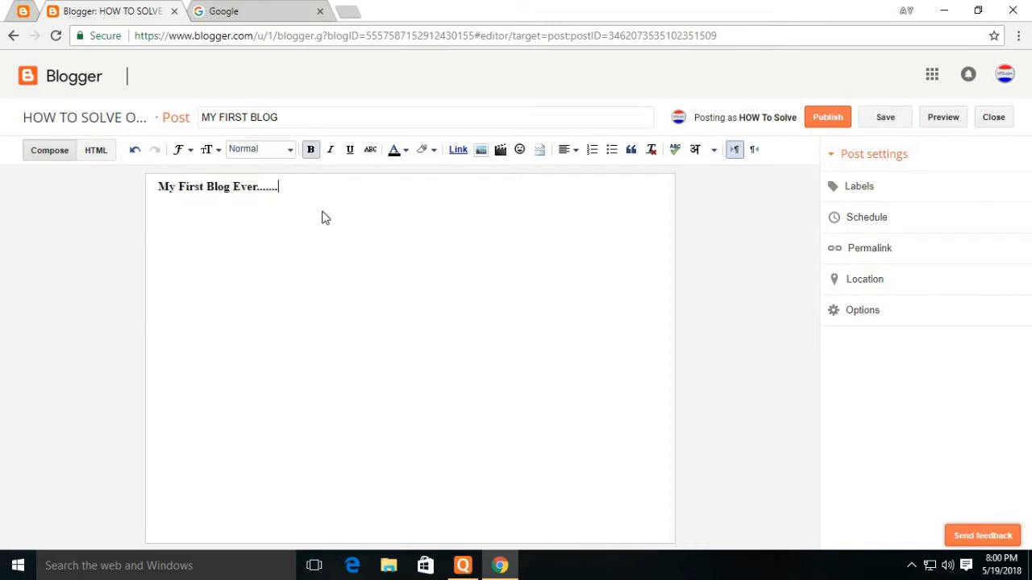
click(291, 150)
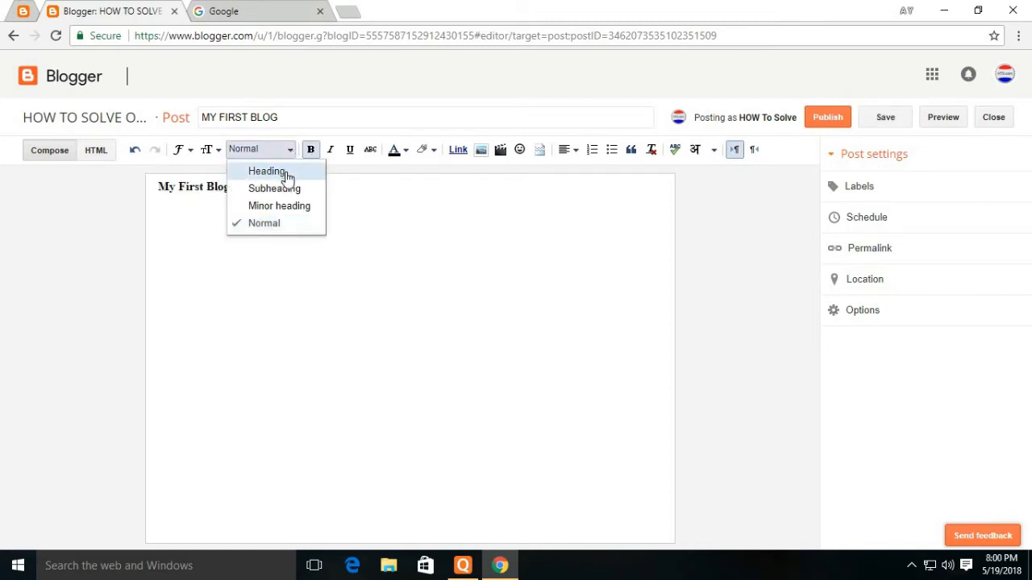
click(286, 178)
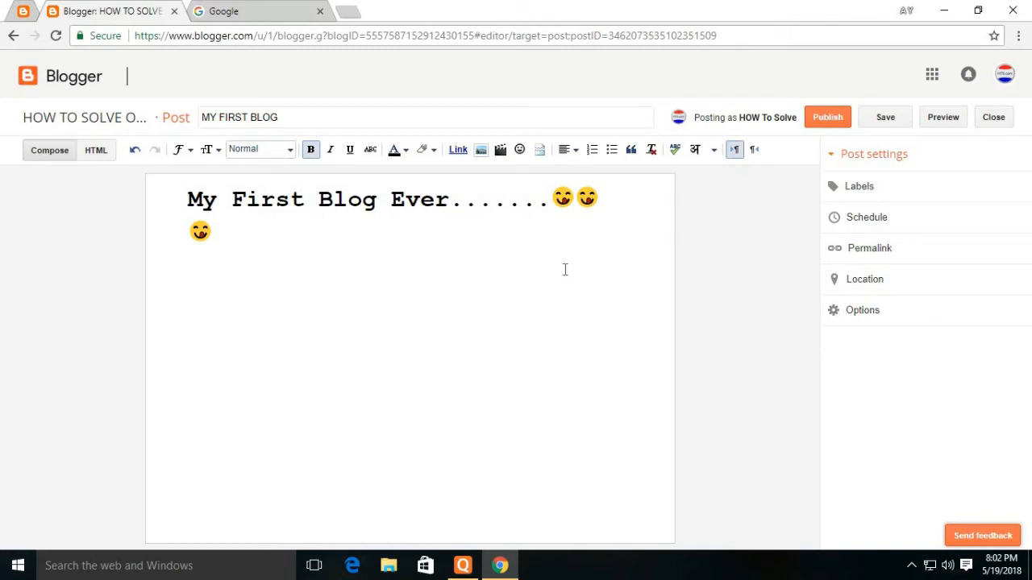
Step: Add the labels "my first blog" and "tags" to the post
click(836, 159)
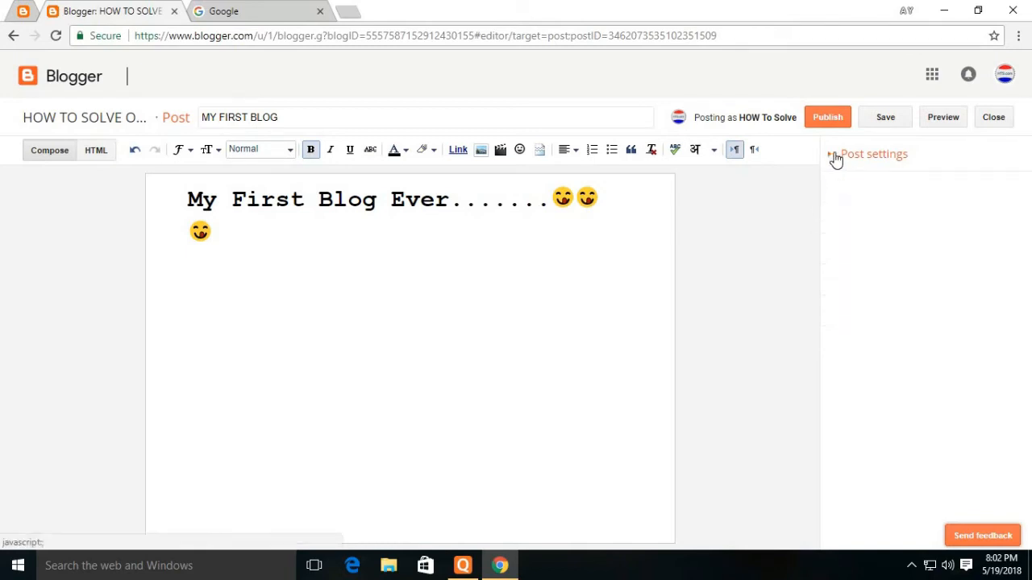
click(853, 195)
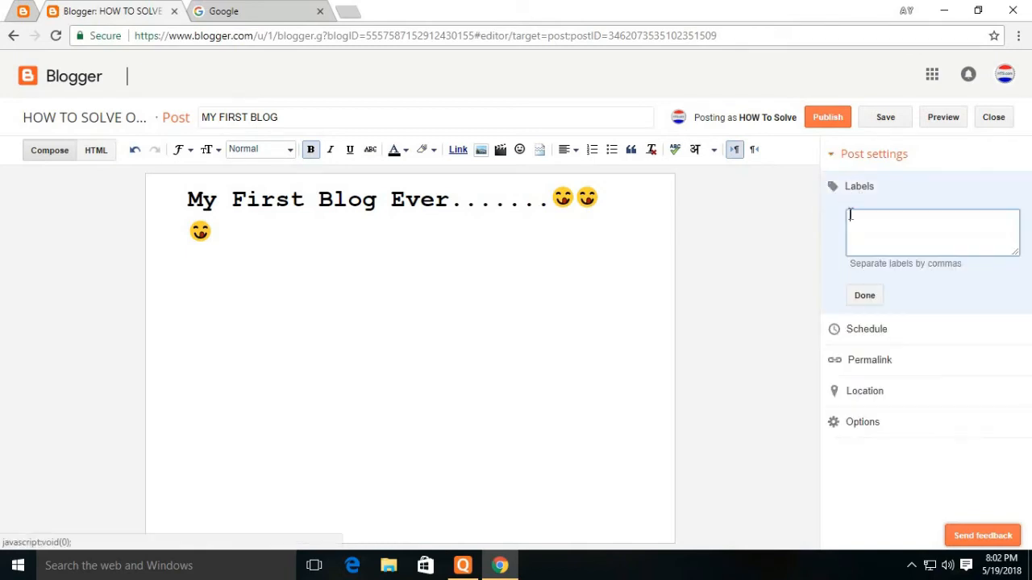
click(858, 233)
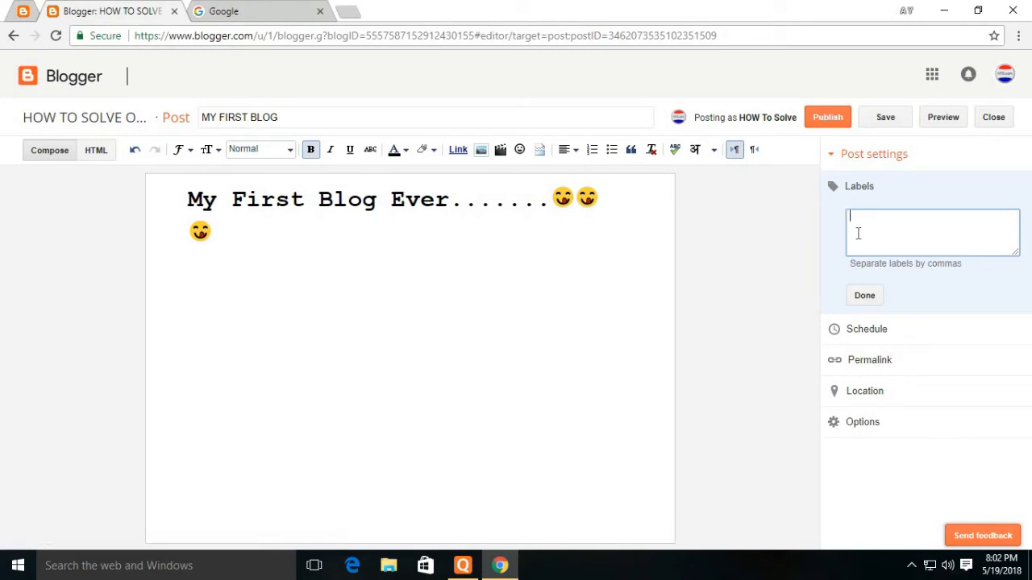
text(my first blog, taga)
key(BackSpace)
text(s ,)
click(867, 296)
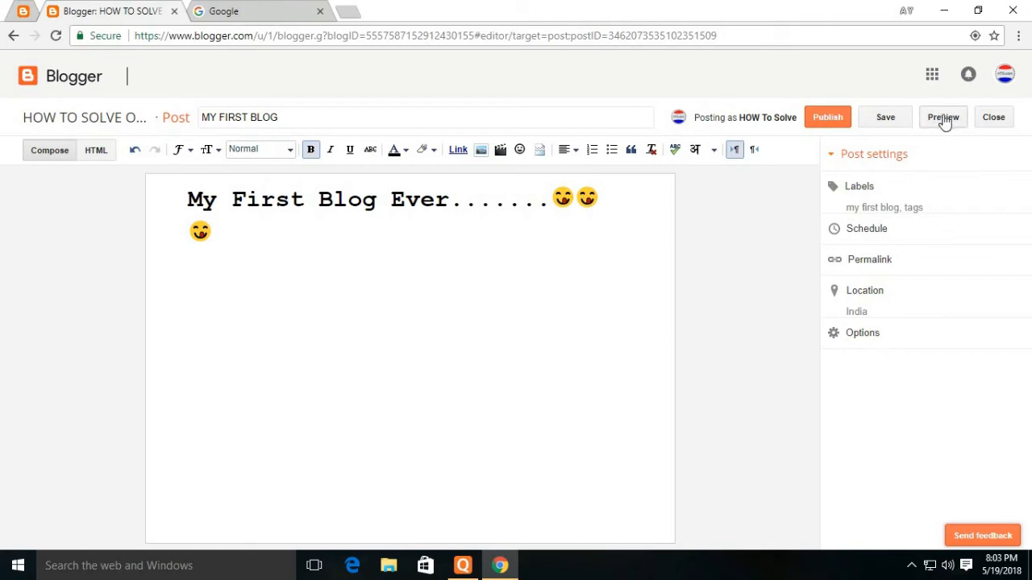
click(459, 153)
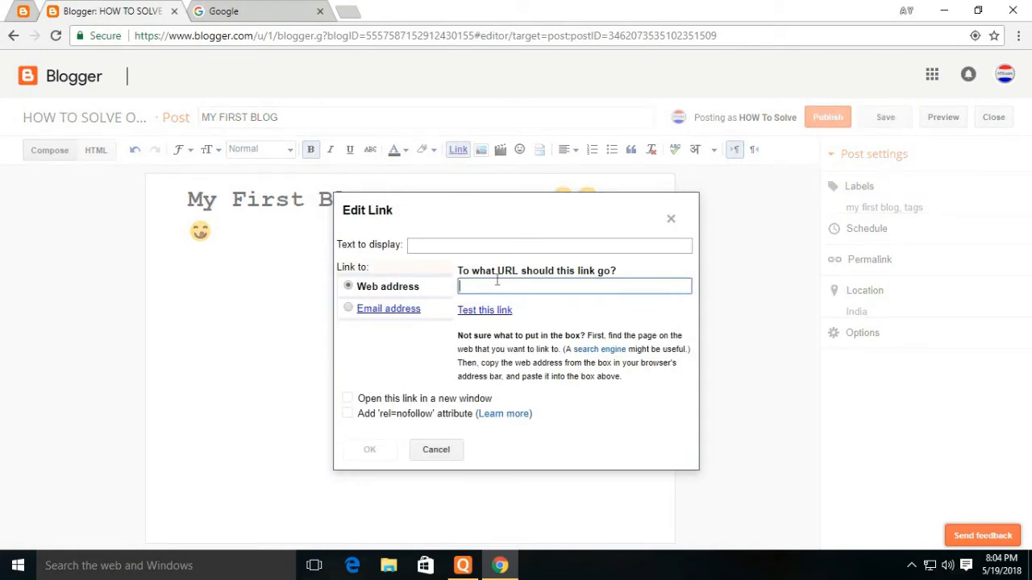
text(www.)
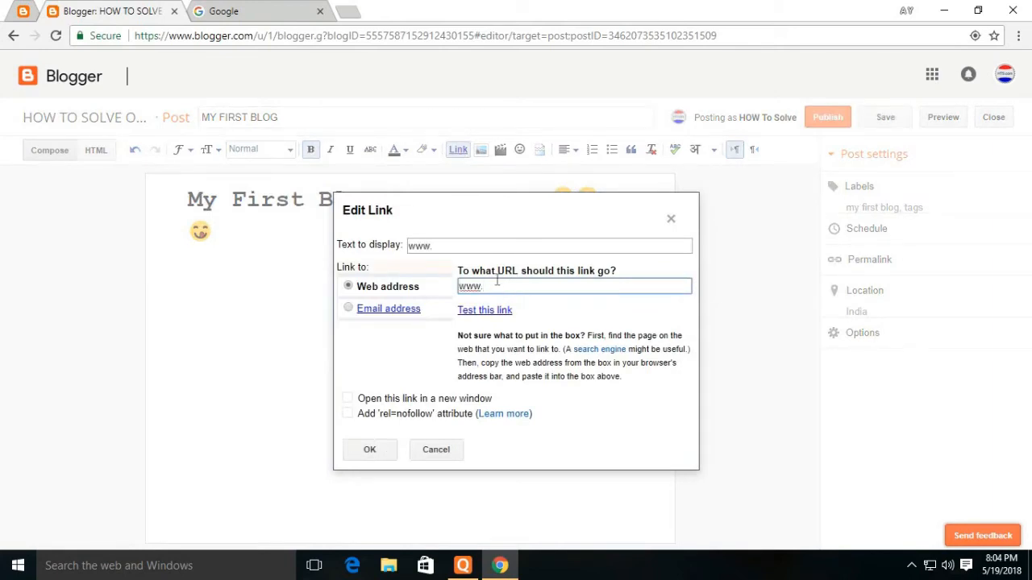
text(youtube.co)
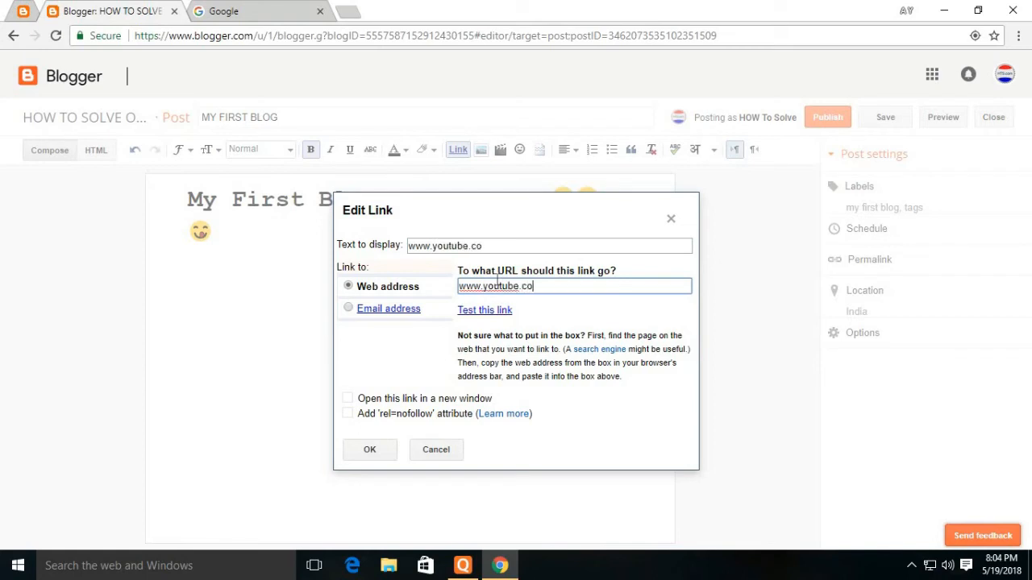
text(m/howto)
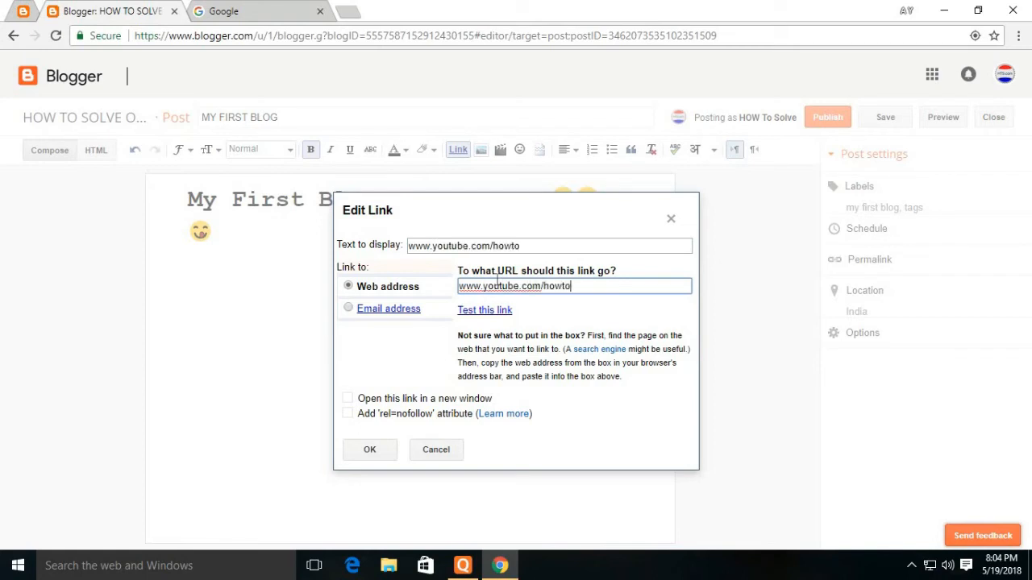
text(solvecomofficial)
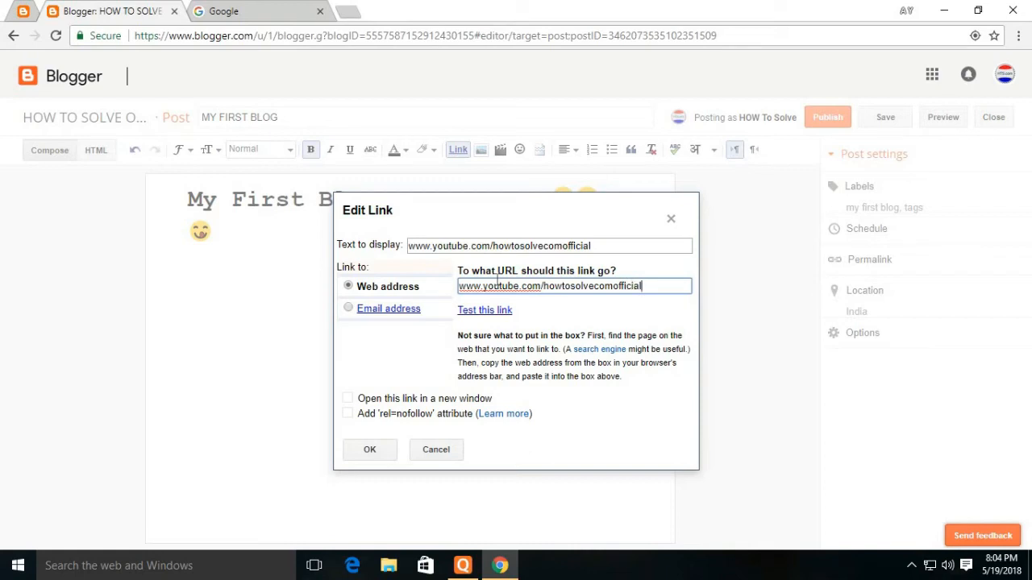
click(378, 449)
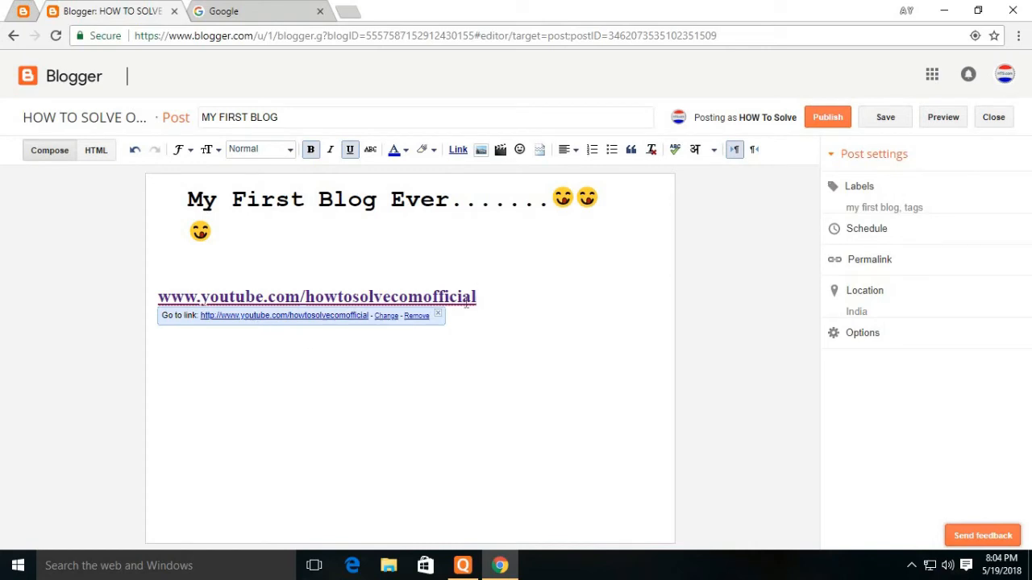
click(532, 293)
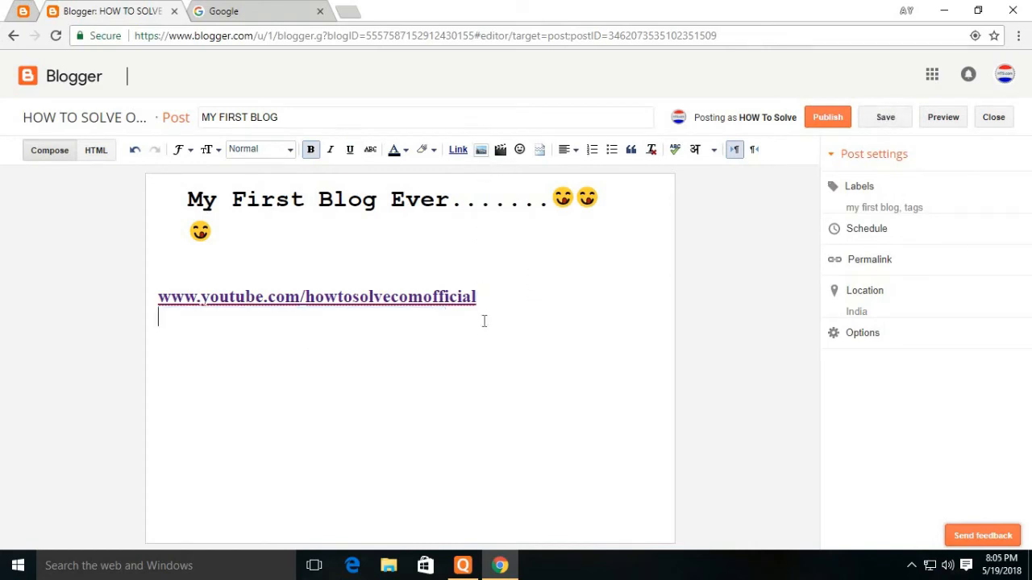
Step: Look through the Downloads, Pictures and Documents folders for an image to upload to the post, without choosing a file
click(484, 154)
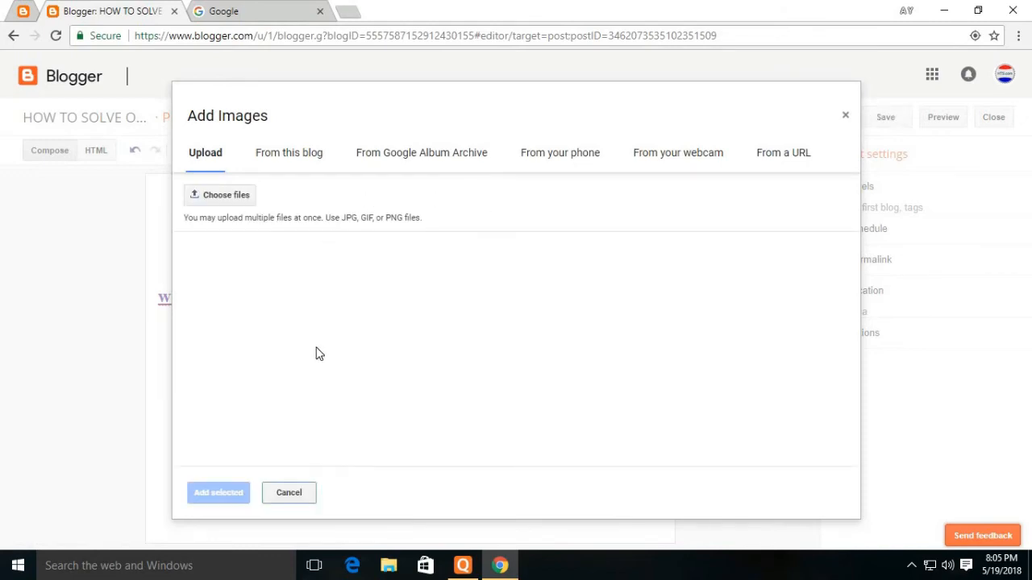
click(242, 204)
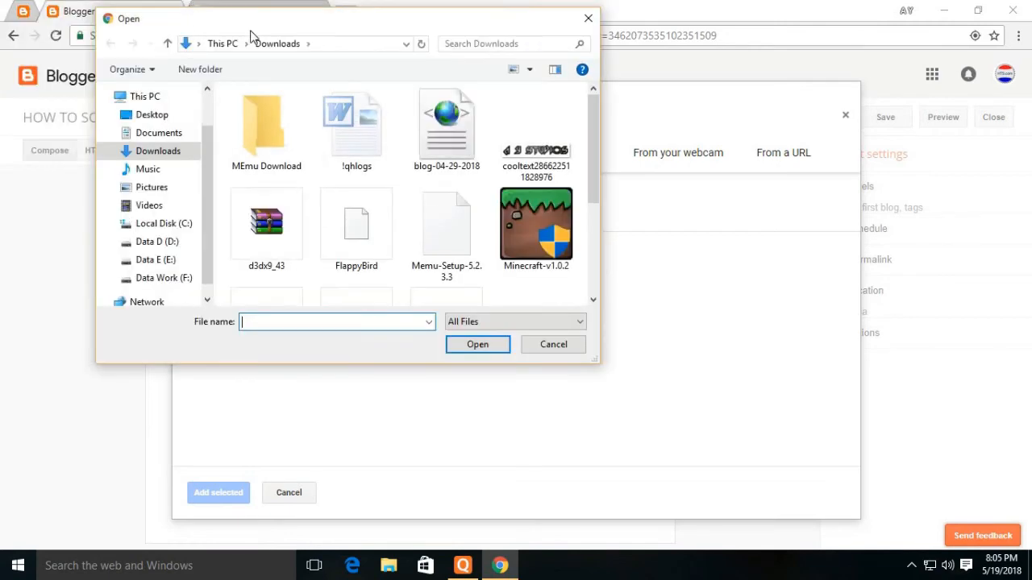
drag(271, 28, 367, 38)
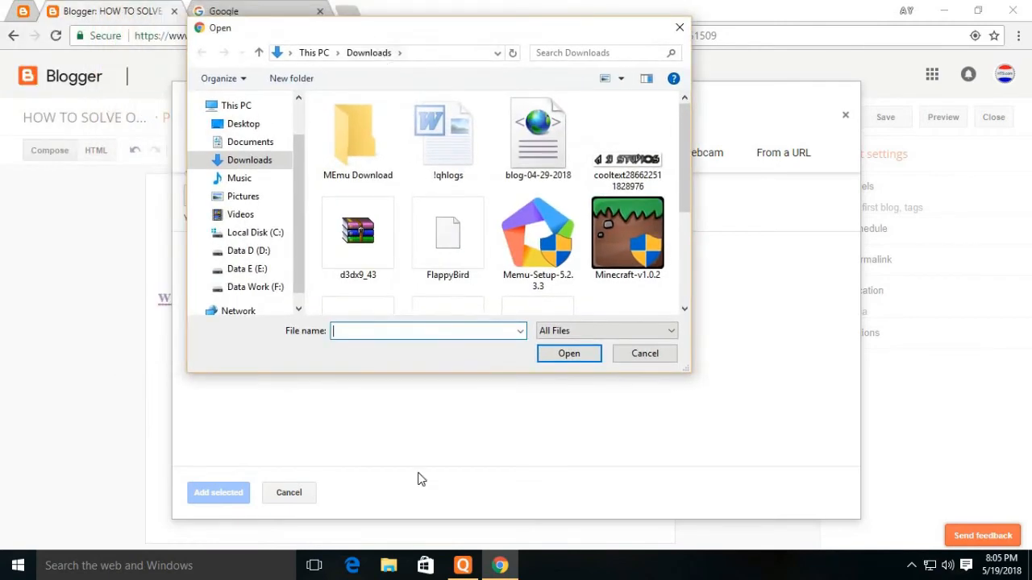
drag(684, 183, 686, 269)
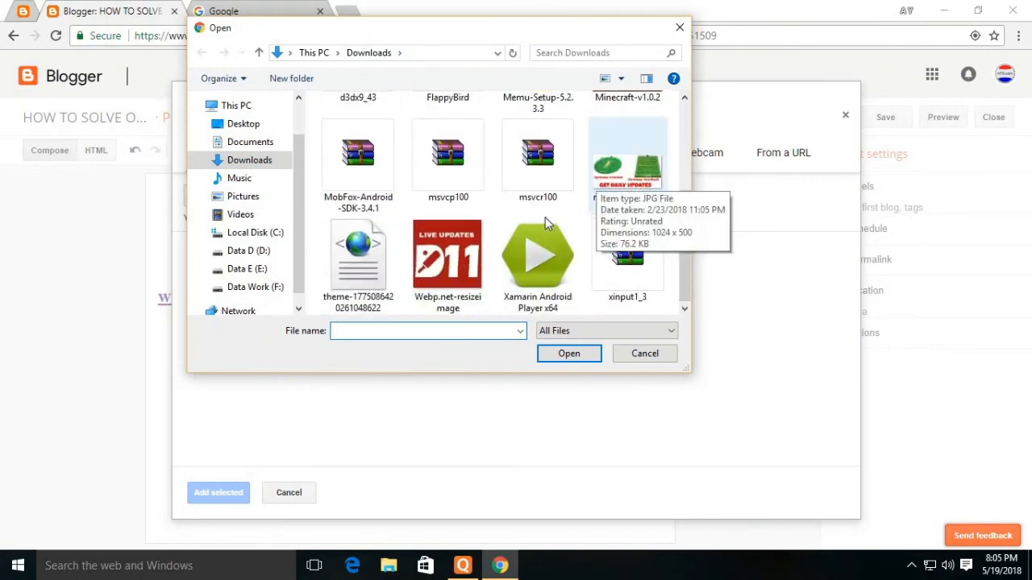
scroll(409, 235, up, 3)
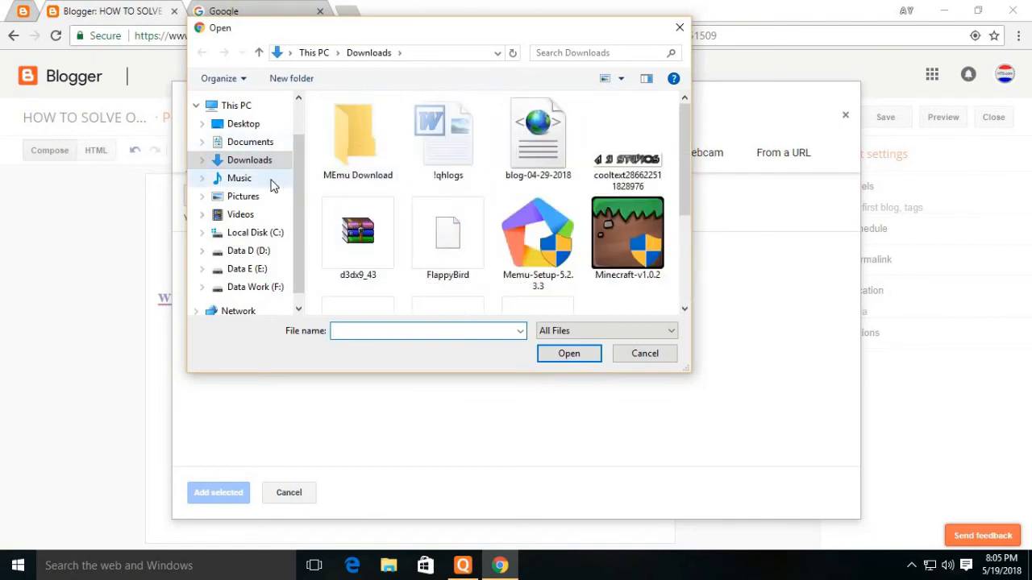
click(244, 198)
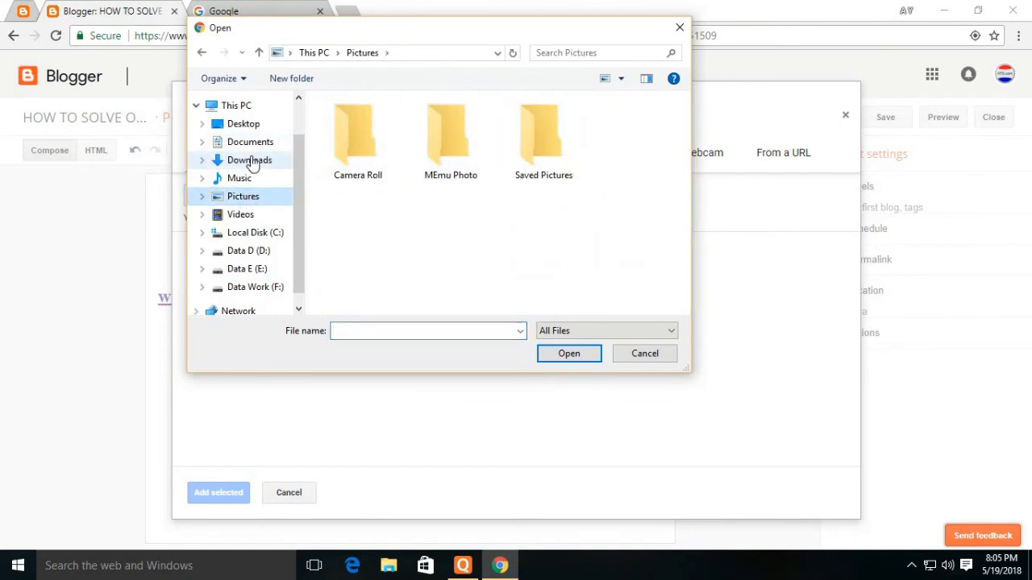
click(251, 160)
click(250, 145)
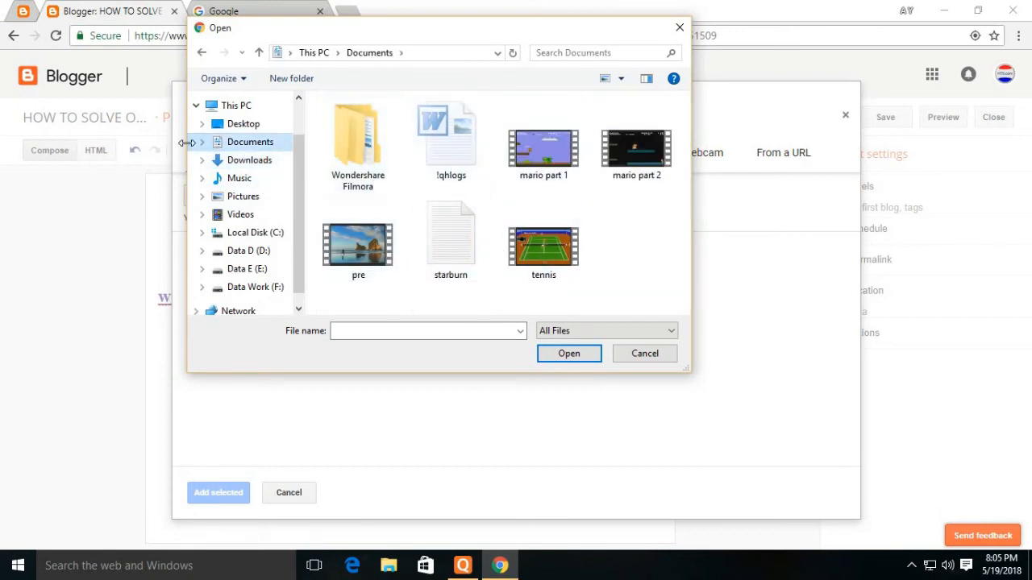
click(677, 28)
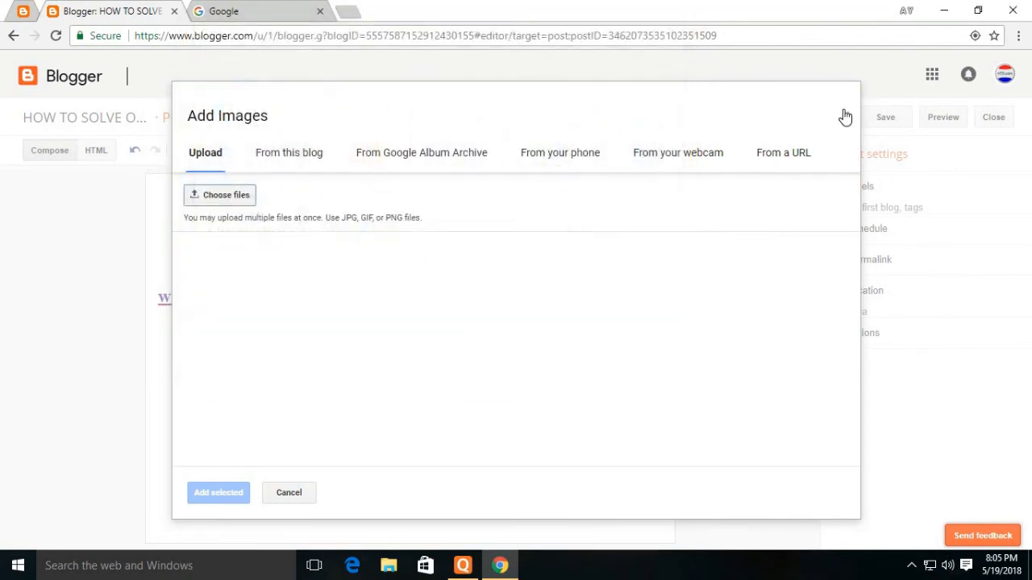
Step: Review the other sources for adding images, including URL, phone and Google Album Archive, and leave without adding any
click(796, 164)
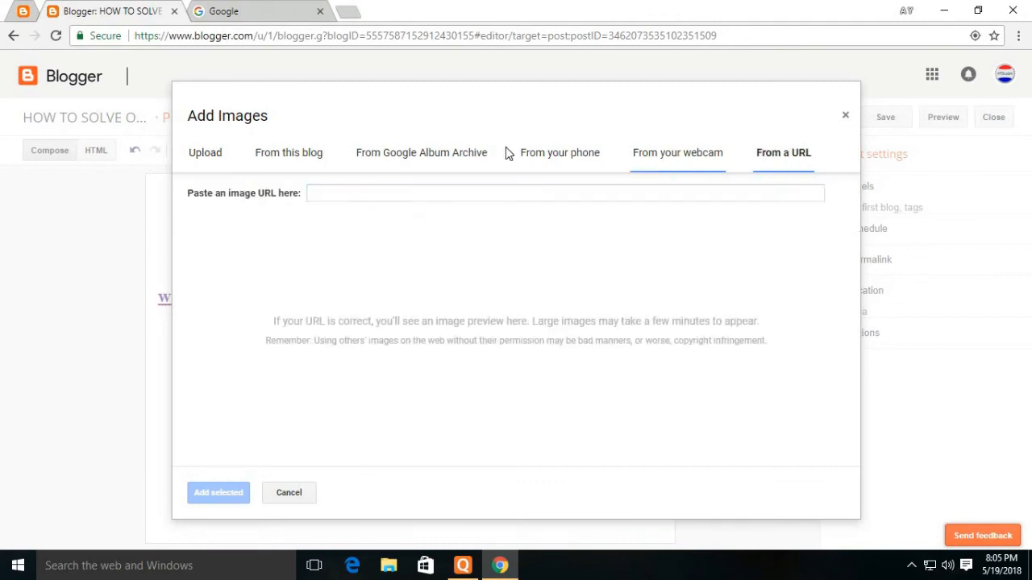
click(553, 154)
click(443, 154)
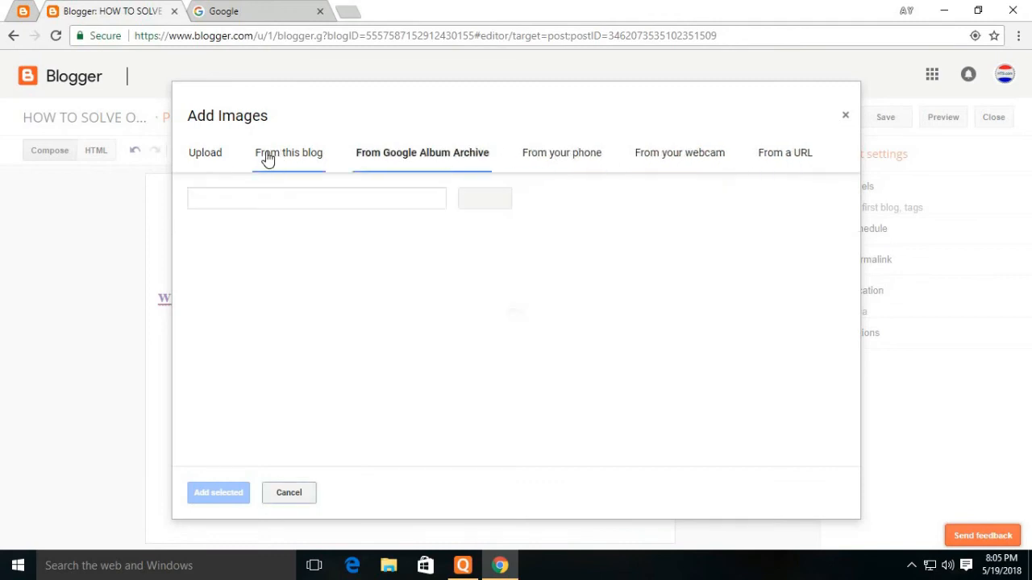
click(216, 161)
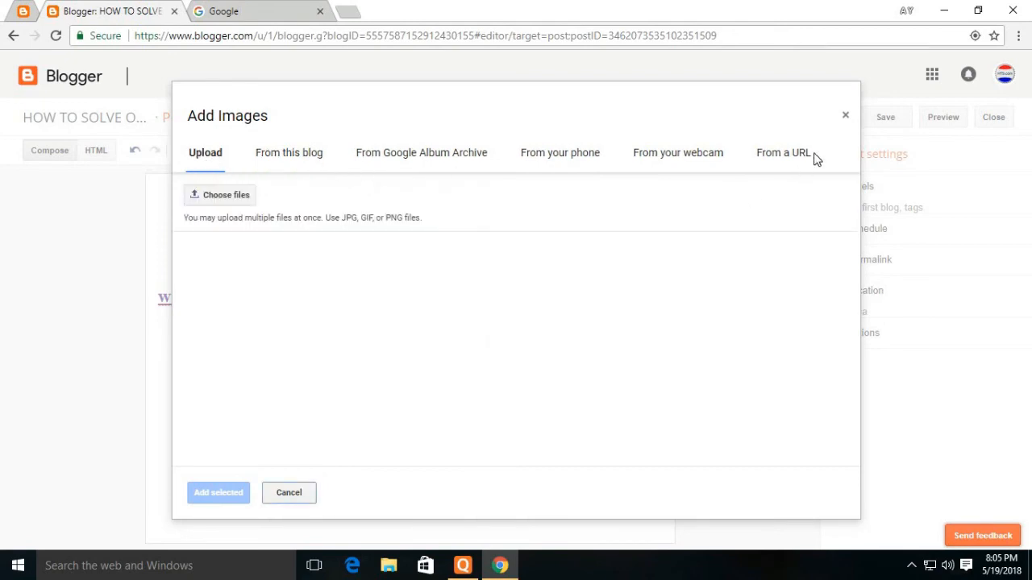
click(846, 118)
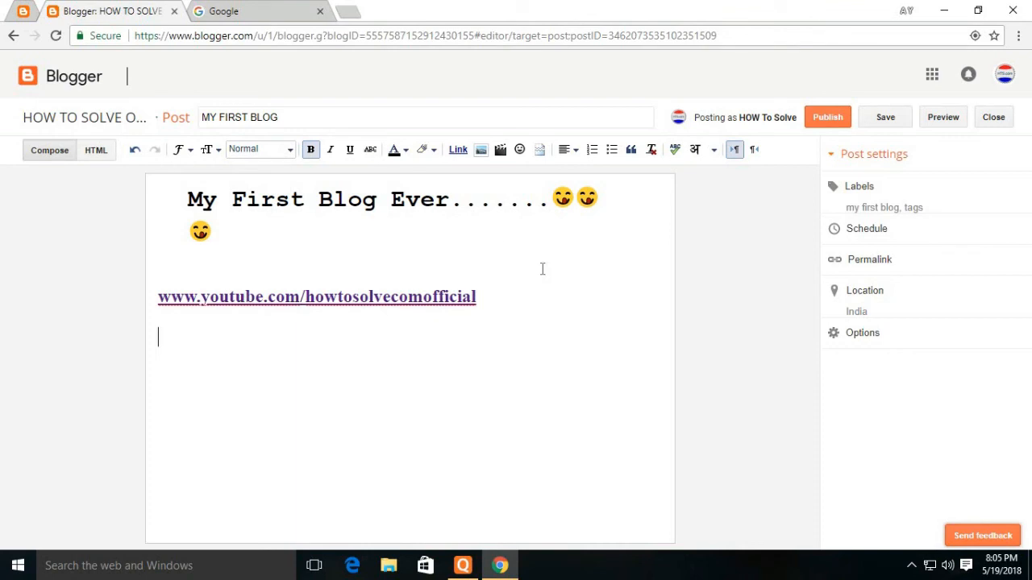
Step: Publish the post and decline to share it on Google+
click(828, 122)
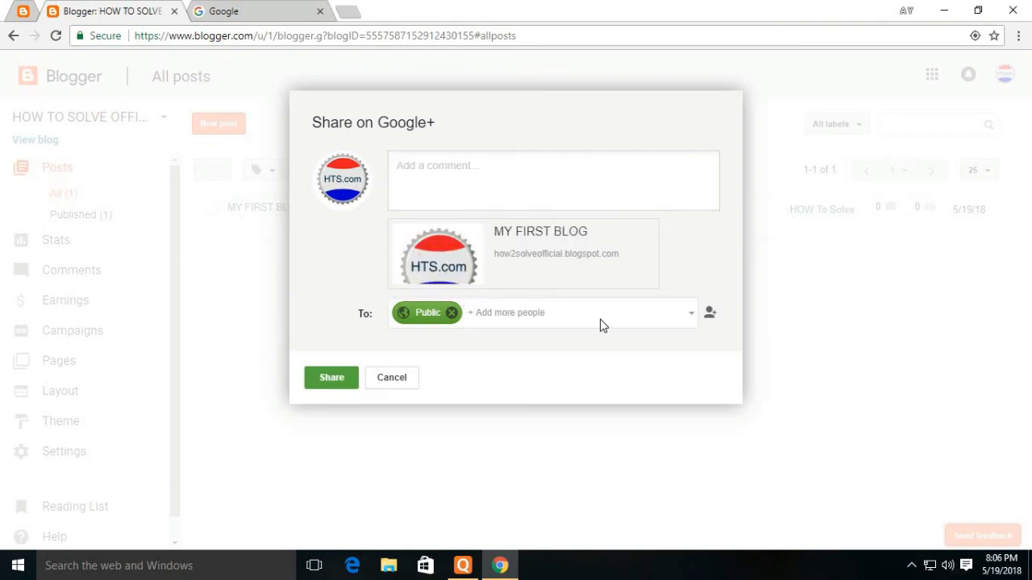
click(691, 316)
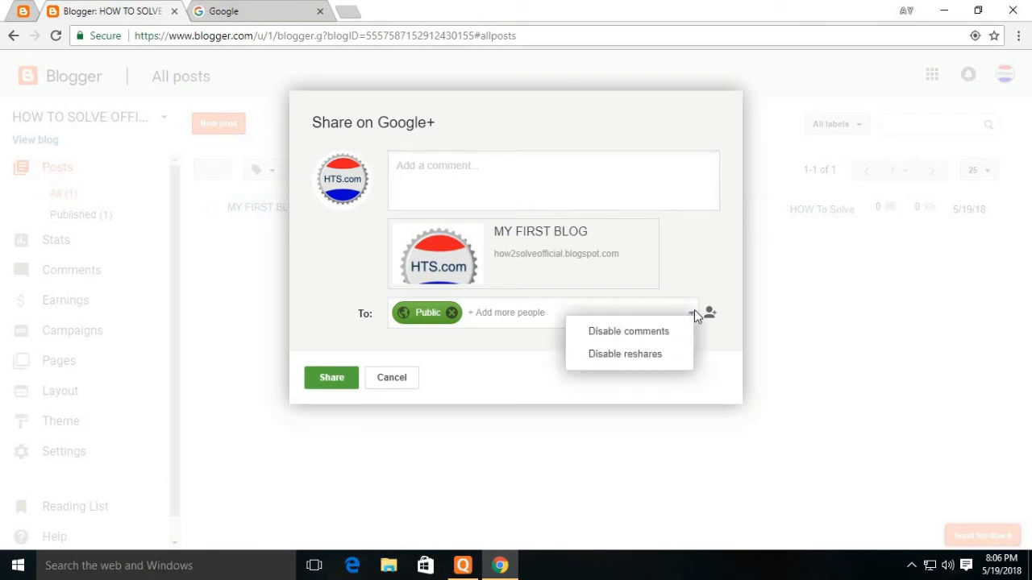
click(695, 282)
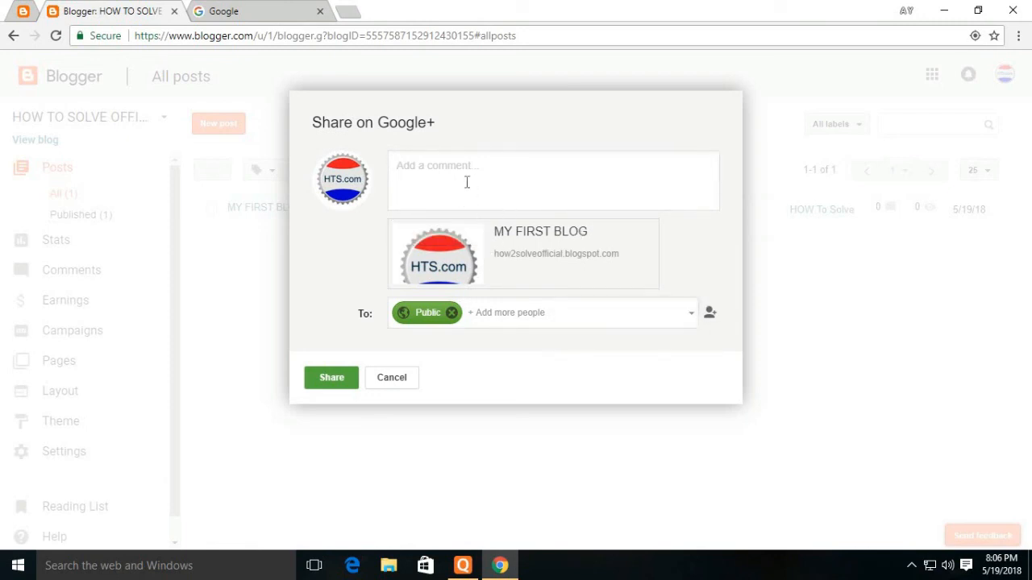
click(392, 378)
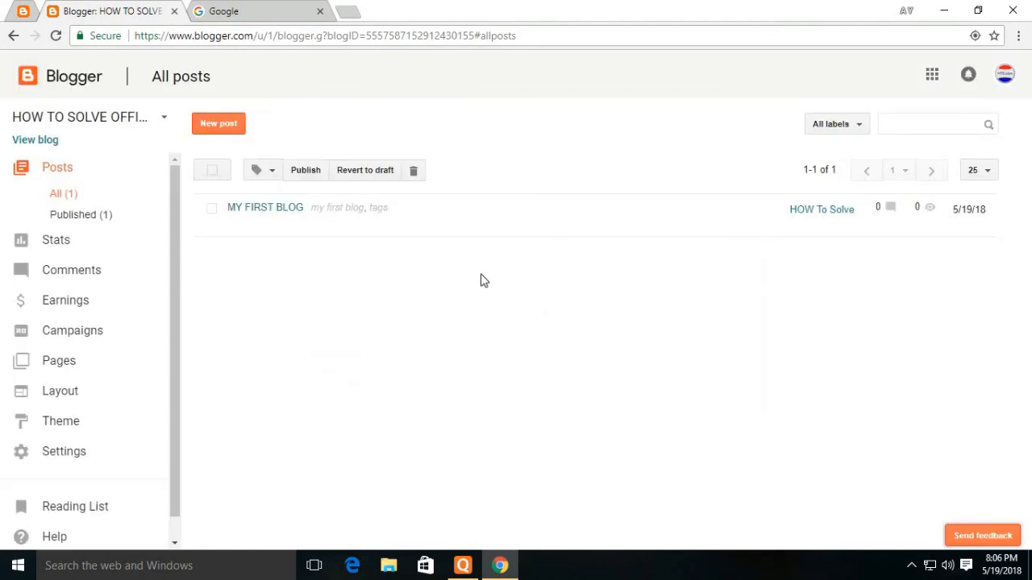
Step: View the published "MY FIRST BLOG" post on the live blog and look over the page
mouse_move(267, 231)
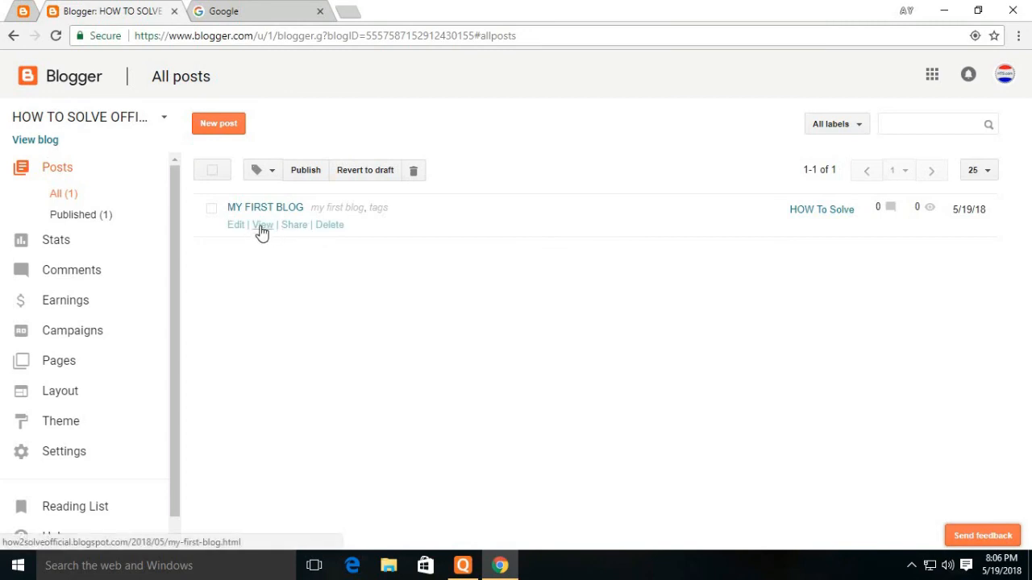
click(262, 226)
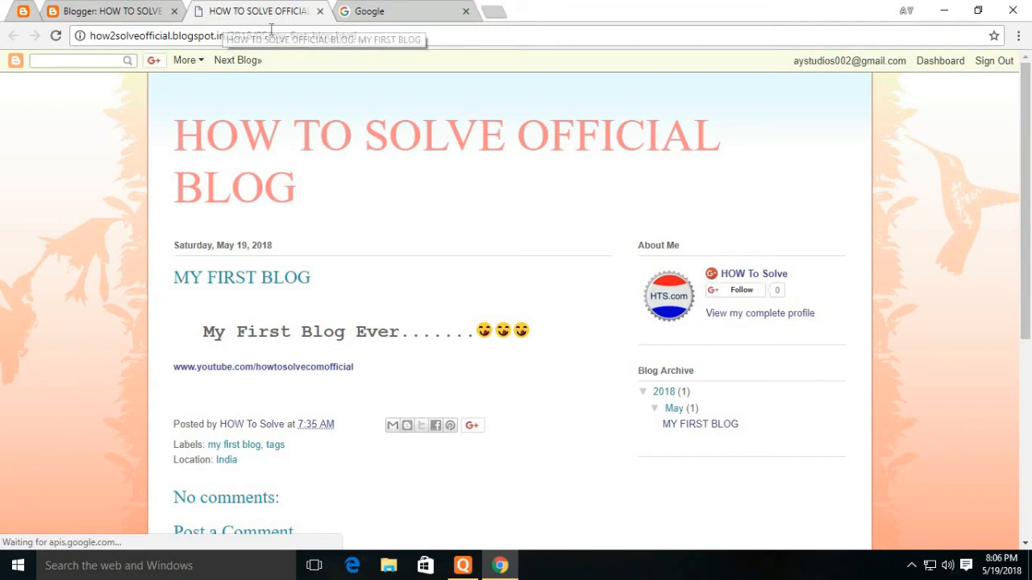
mouse_move(1026, 125)
mouse_down()
mouse_move(1027, 347)
mouse_move(1021, 109)
mouse_up()
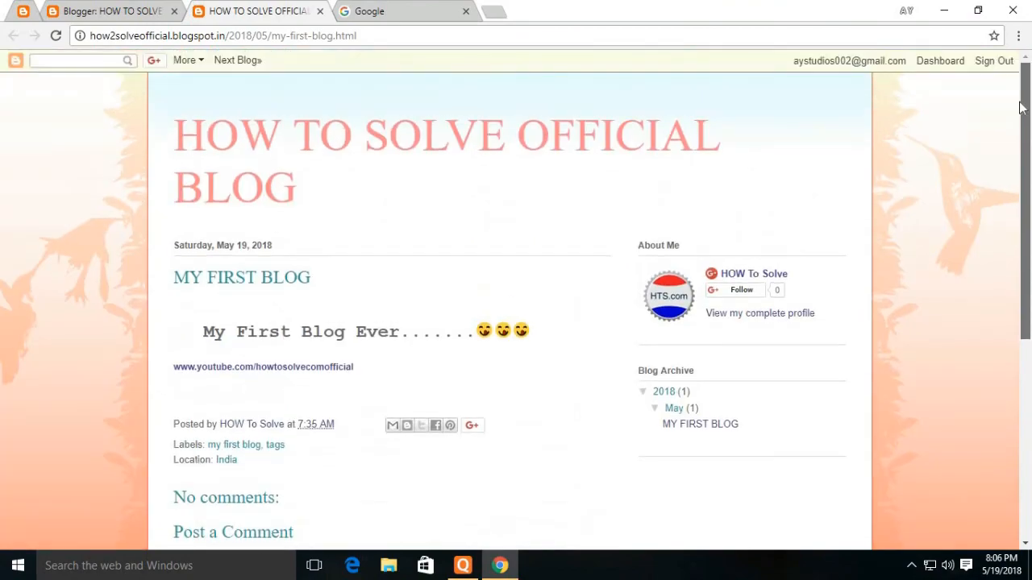